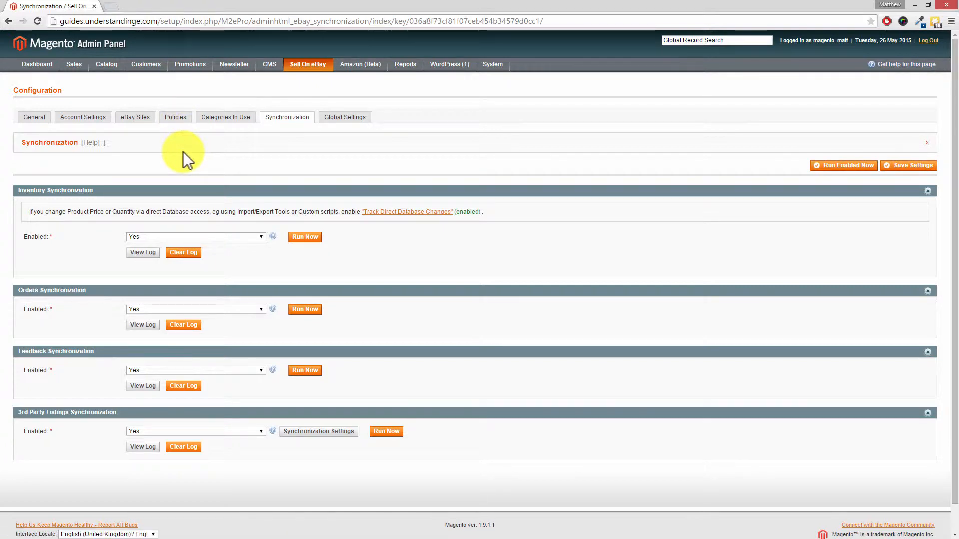
# Step: Create a new payment policy titled "eBay UK - Payment Policy" for the United Kingdom eBay site
pyautogui.click(176, 117)
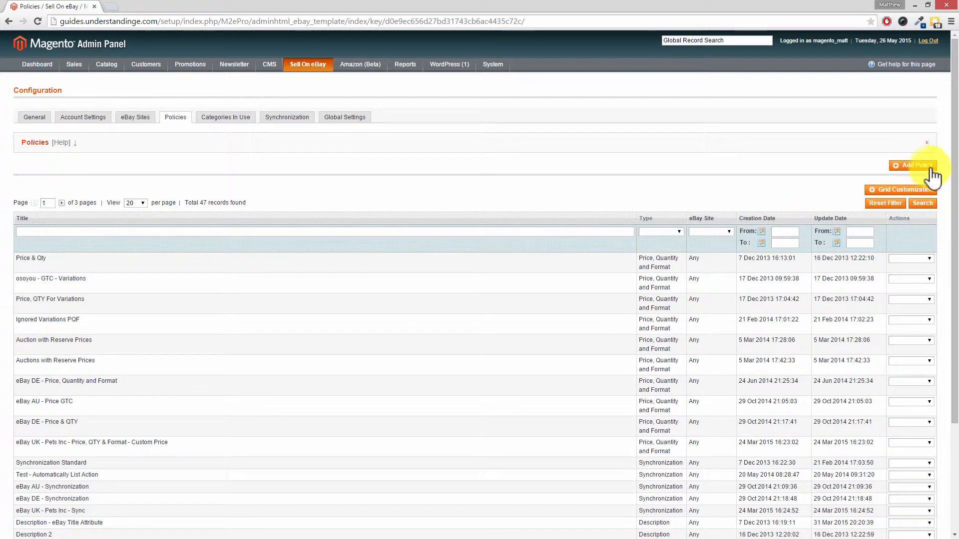
pyautogui.click(928, 170)
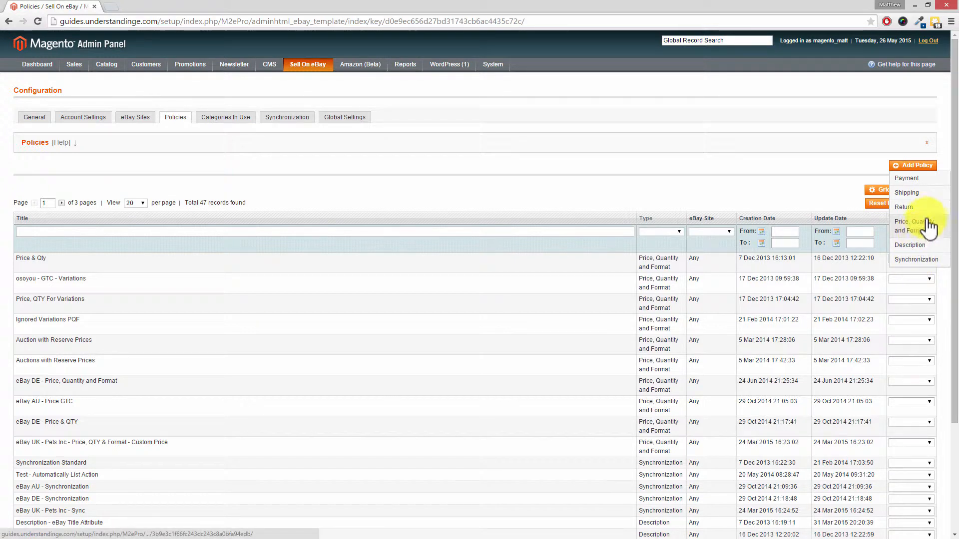
pyautogui.click(918, 180)
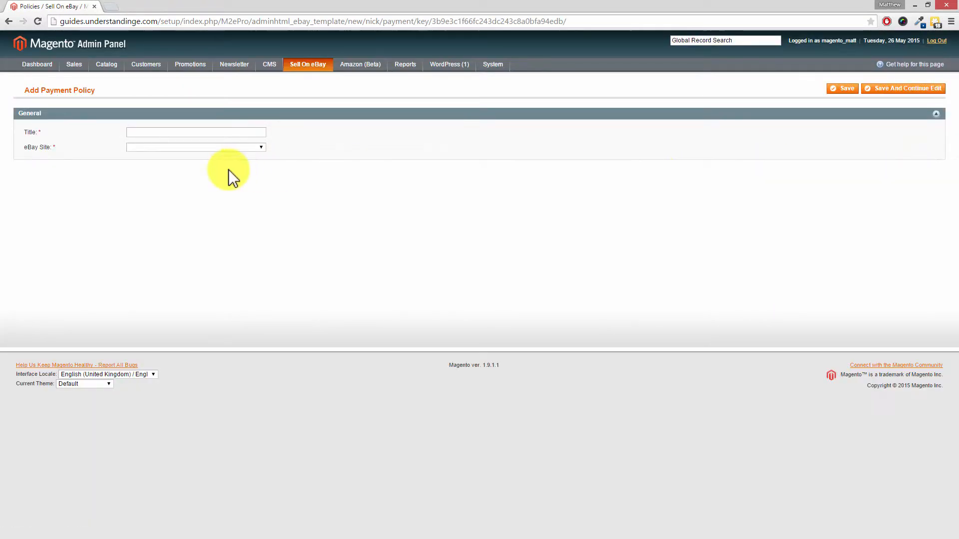
pyautogui.click(135, 133)
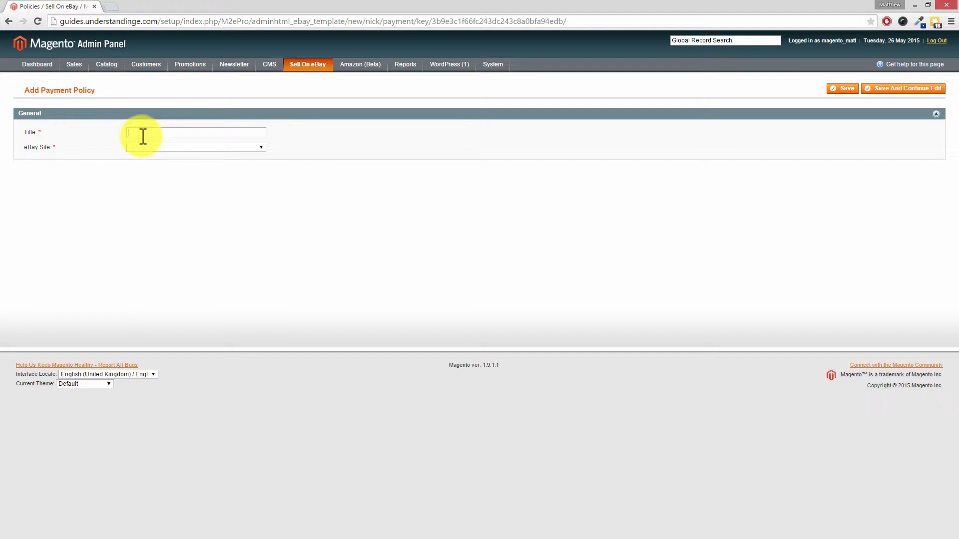
pyautogui.write('Bay UK - Payment Policy')
pyautogui.click(263, 146)
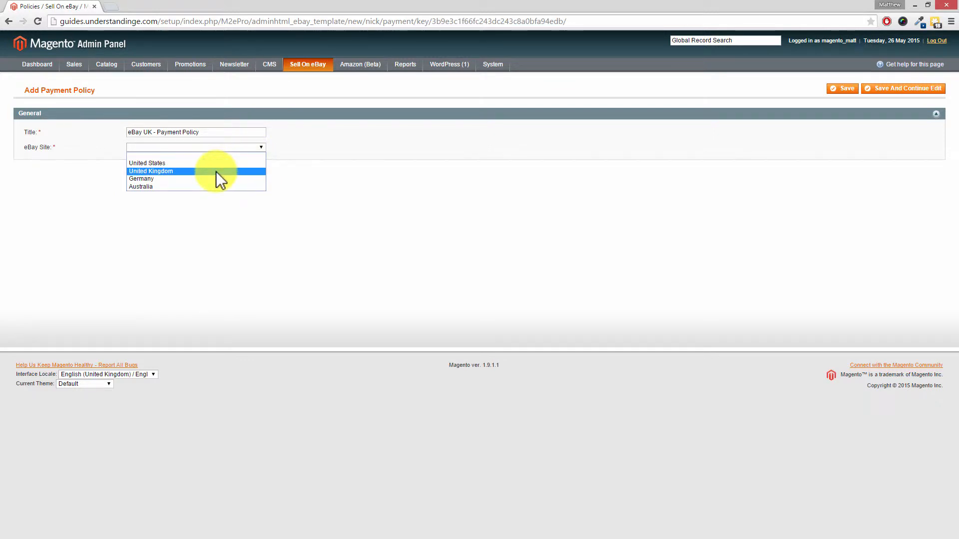
pyautogui.click(215, 171)
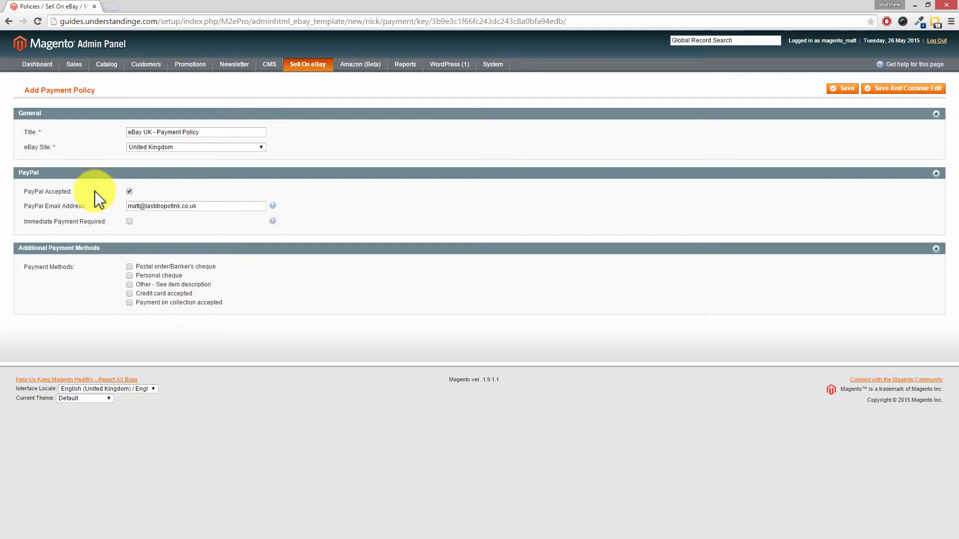
# Step: Switch the policy's eBay site to United States to view its payment methods, and return it to United Kingdom
pyautogui.click(181, 146)
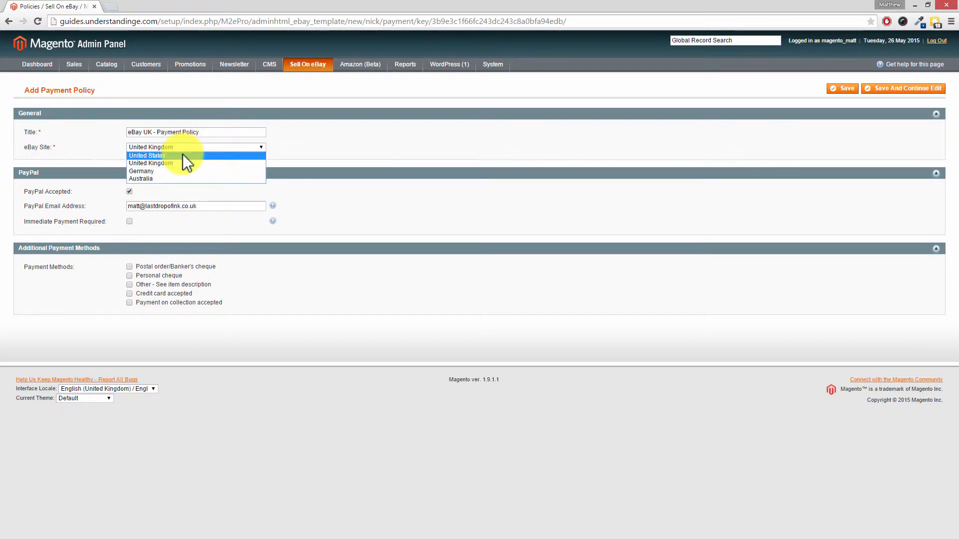
pyautogui.click(184, 156)
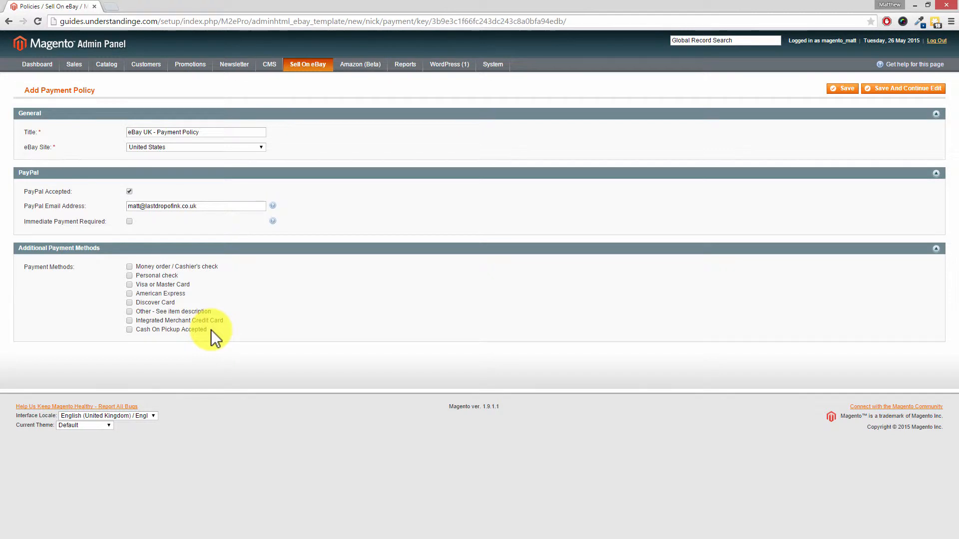
pyautogui.click(181, 146)
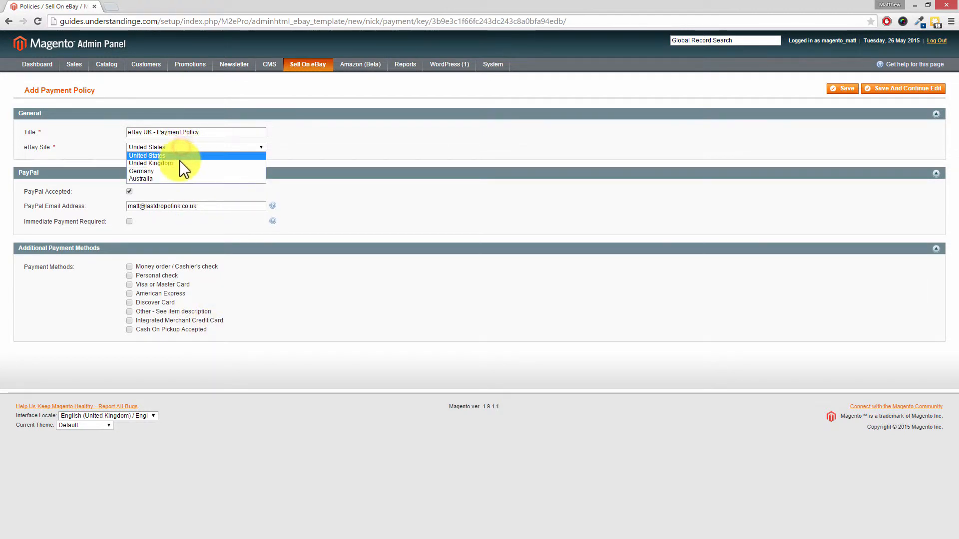
pyautogui.click(179, 162)
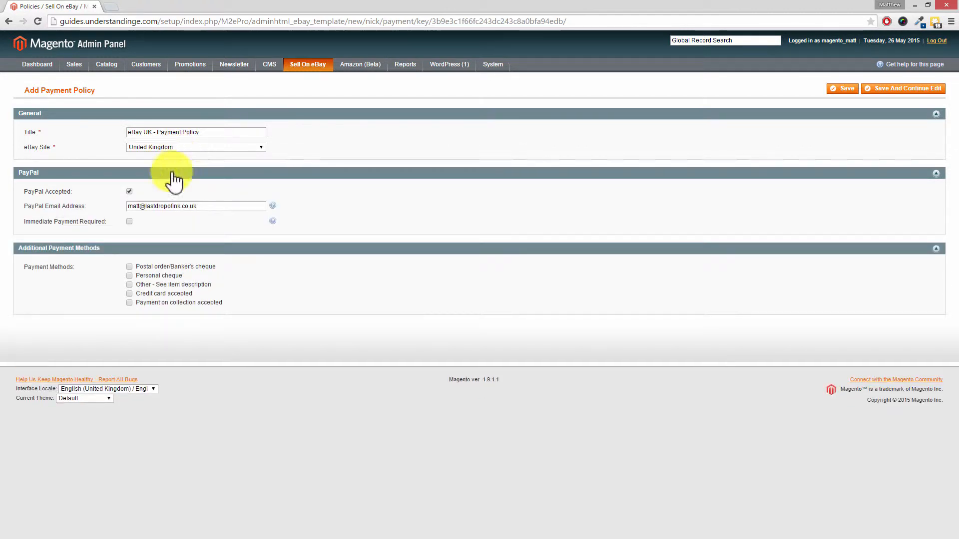
# Step: Require immediate payment, extend the title to "eBay UK - Payment Policy - IPR", and save the policy
pyautogui.click(130, 221)
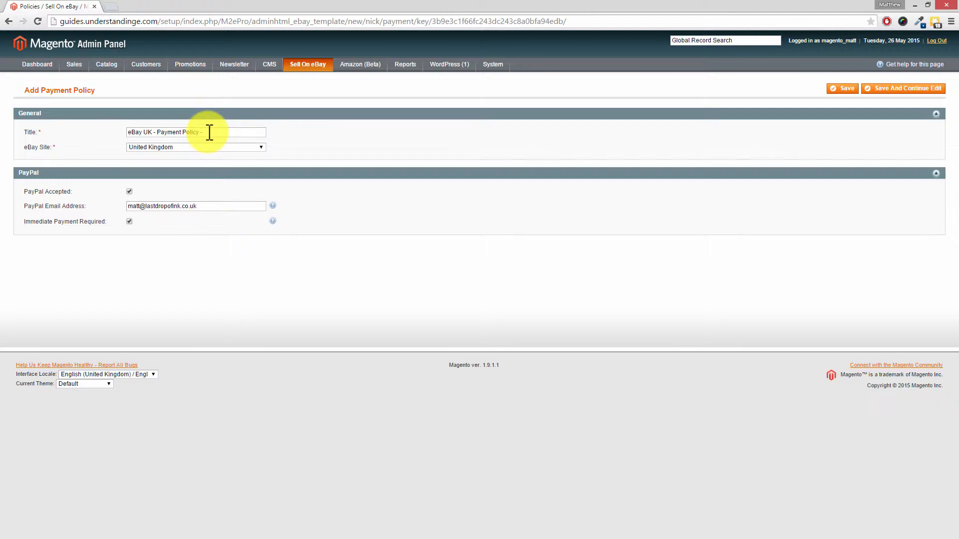
pyautogui.write('R')
pyautogui.press('BackSpace')
pyautogui.press('BackSpace')
pyautogui.press('BackSpace')
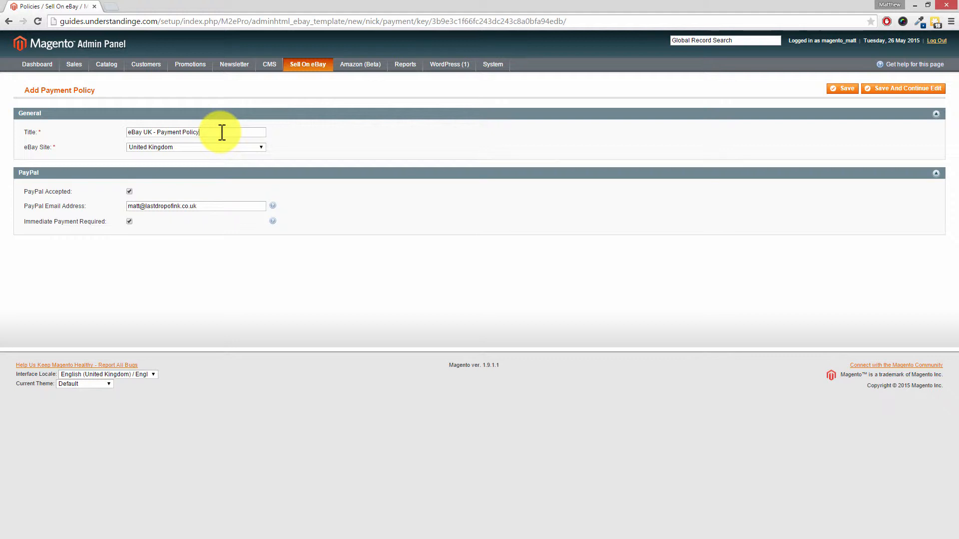
pyautogui.write('IPR')
pyautogui.click(848, 90)
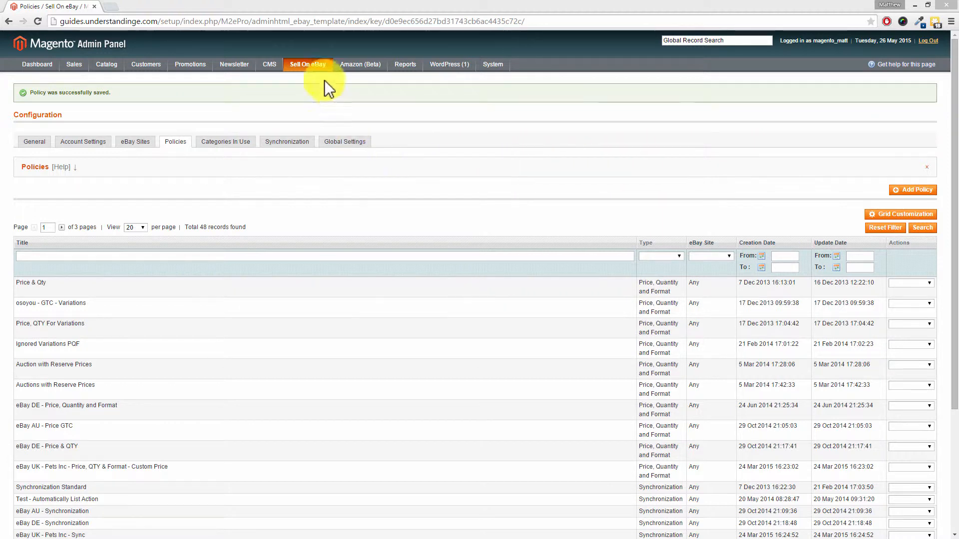
# Step: Sort the M2E Pro eBay listings by total items, highest first, and open the "Test - Listing Actions" listing
pyautogui.moveTo(319, 70)
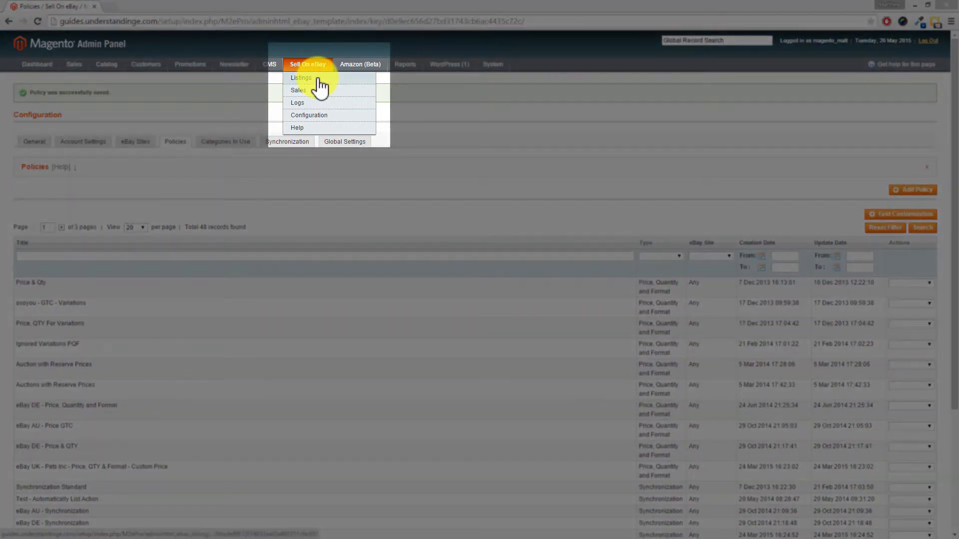
pyautogui.click(317, 77)
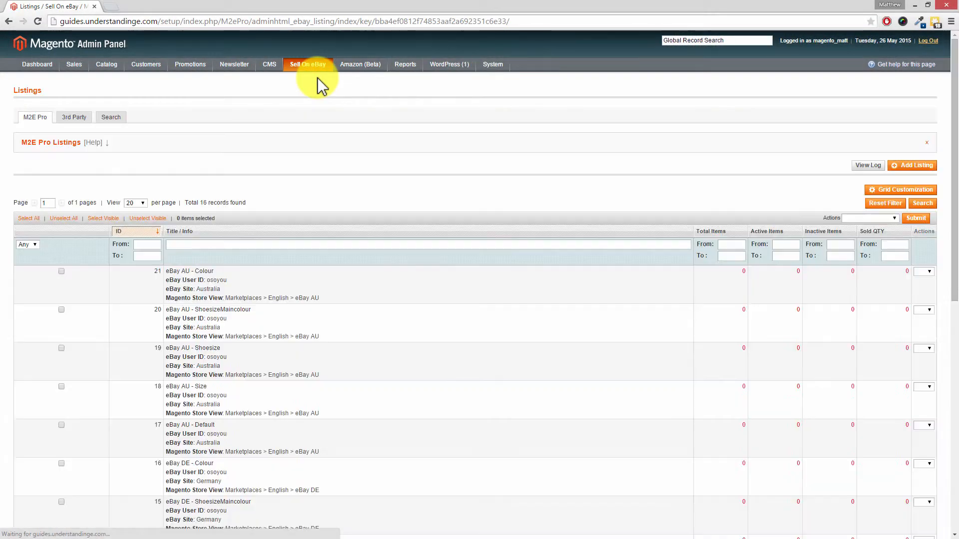
pyautogui.click(722, 232)
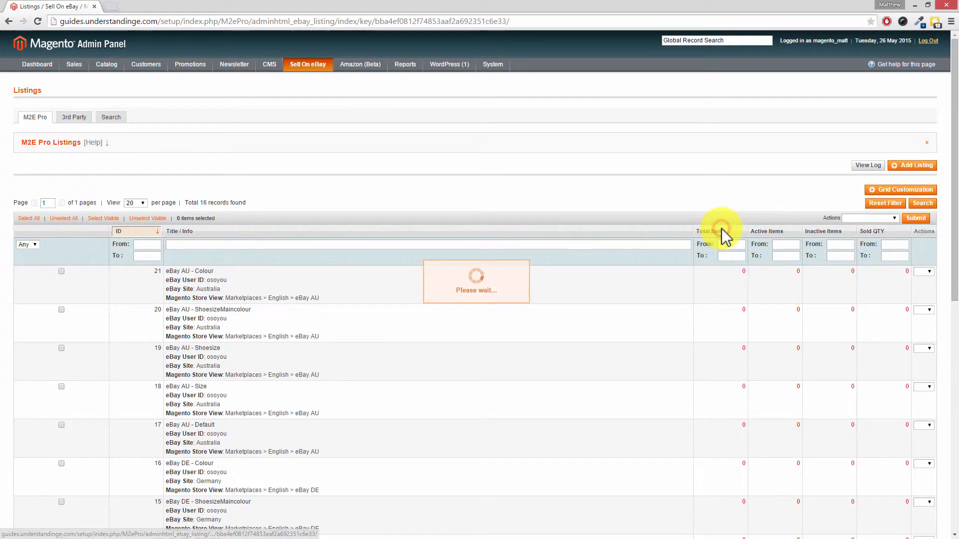
pyautogui.click(722, 232)
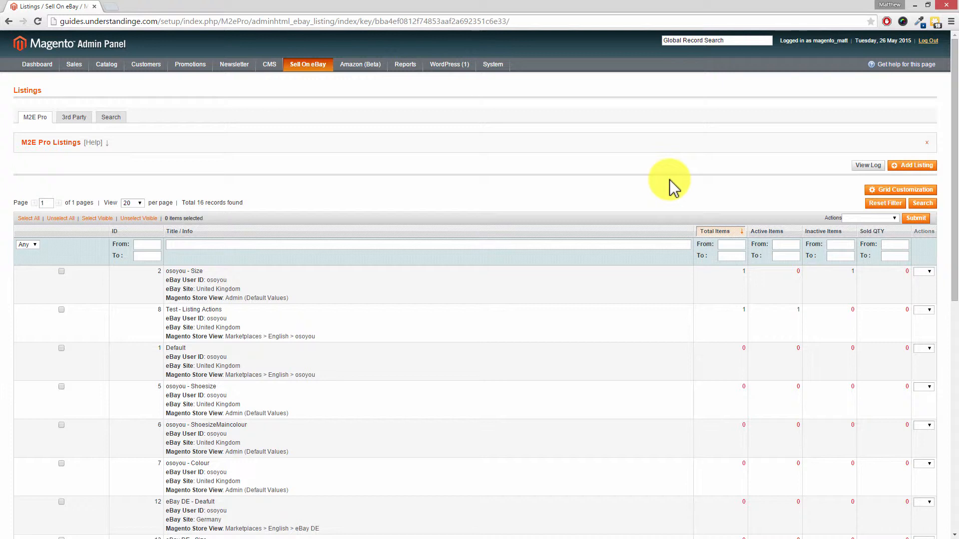
pyautogui.click(770, 323)
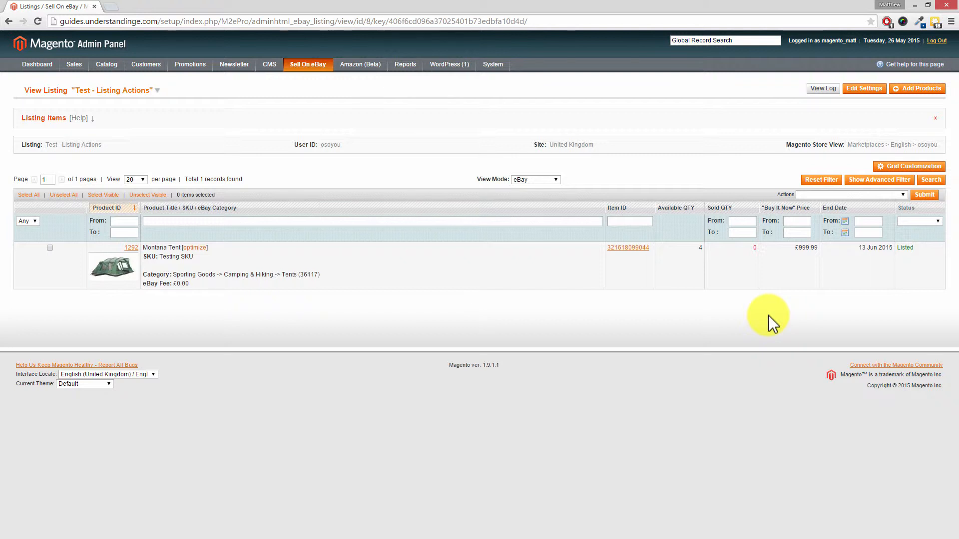
# Step: Assign "eBay UK - Payment Policy - IPR" as the listing's payment policy and save the listing settings
pyautogui.click(868, 98)
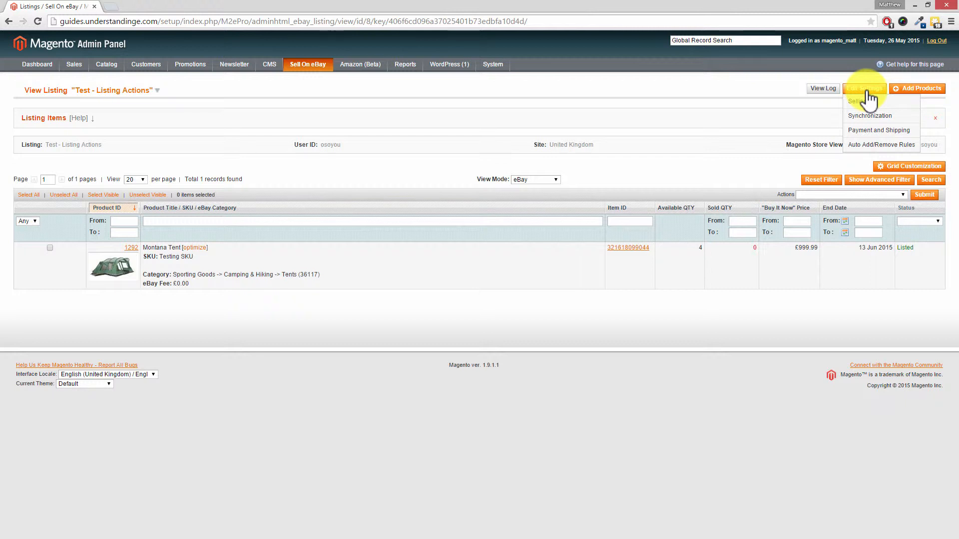
pyautogui.click(870, 131)
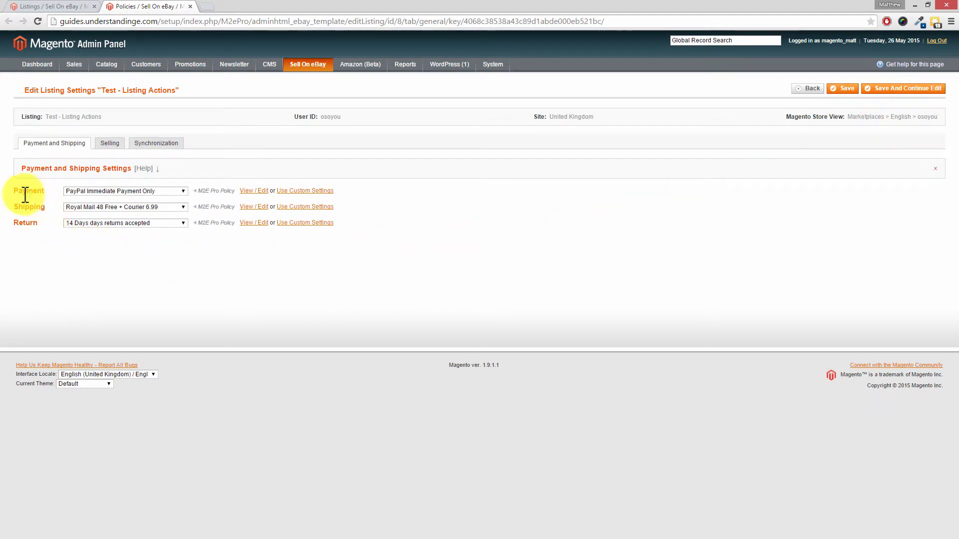
pyautogui.click(181, 191)
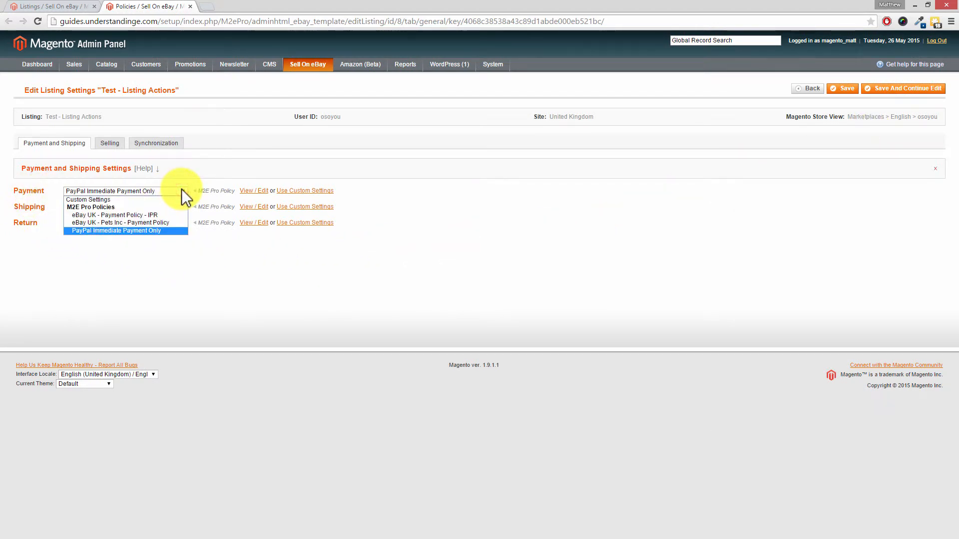
pyautogui.click(154, 216)
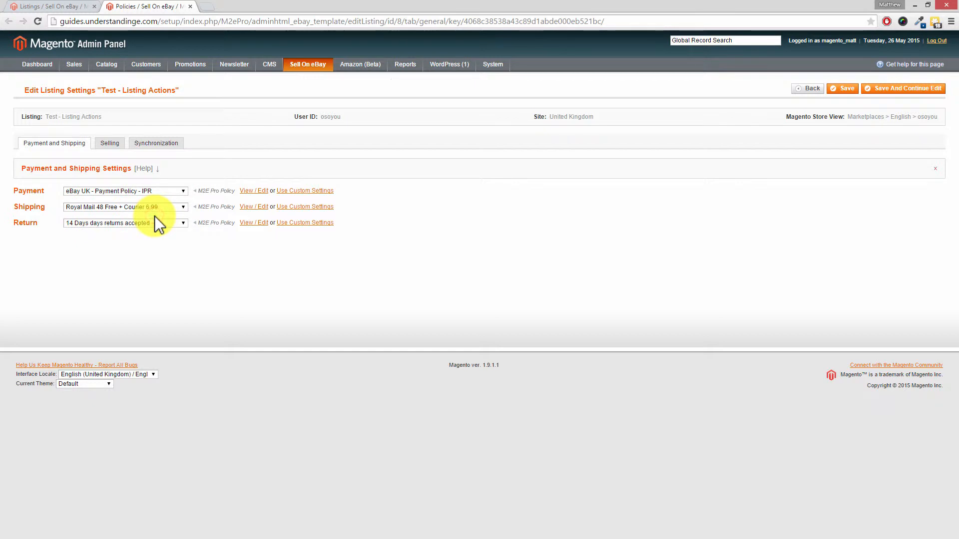
pyautogui.click(852, 90)
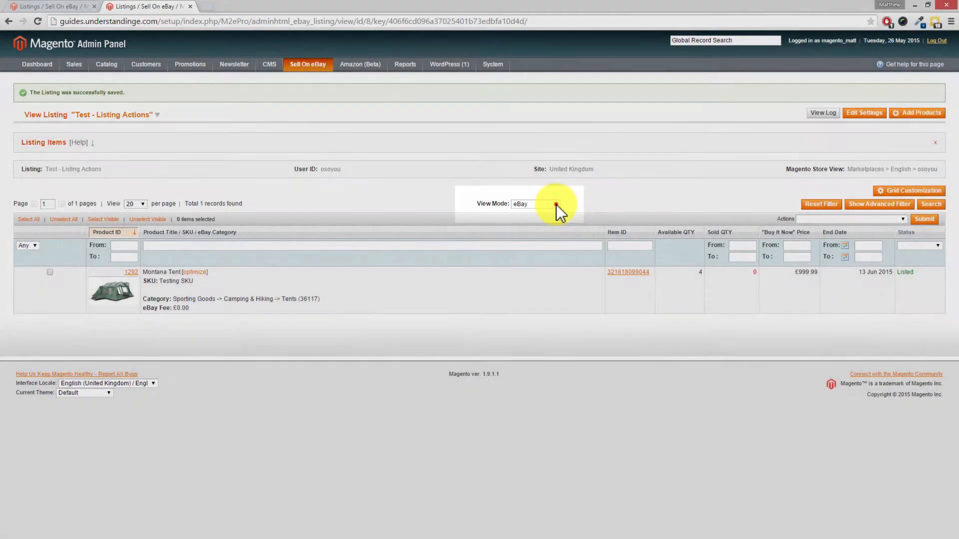
# Step: Show the listing in Settings view and open the Payment and Shipping settings of the Montana Tent item
pyautogui.click(555, 204)
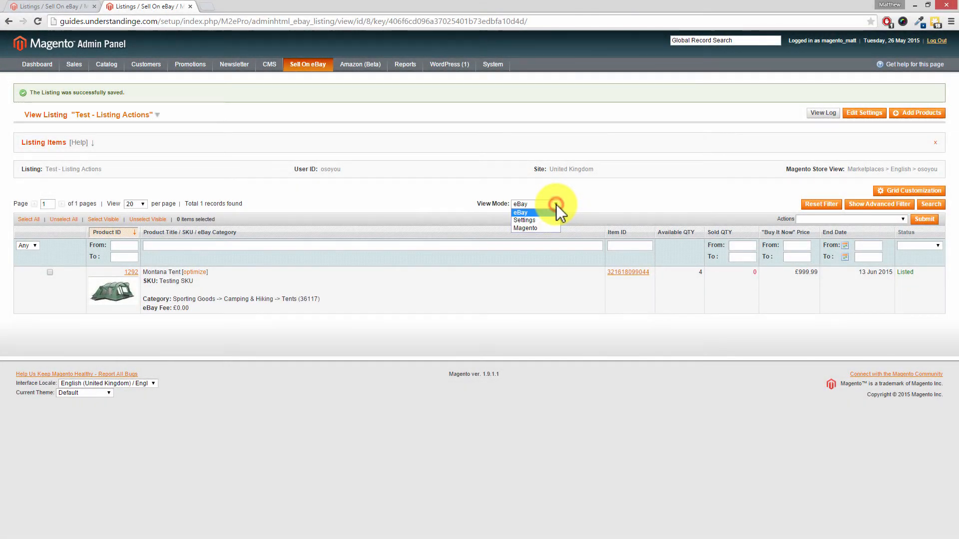
pyautogui.click(551, 219)
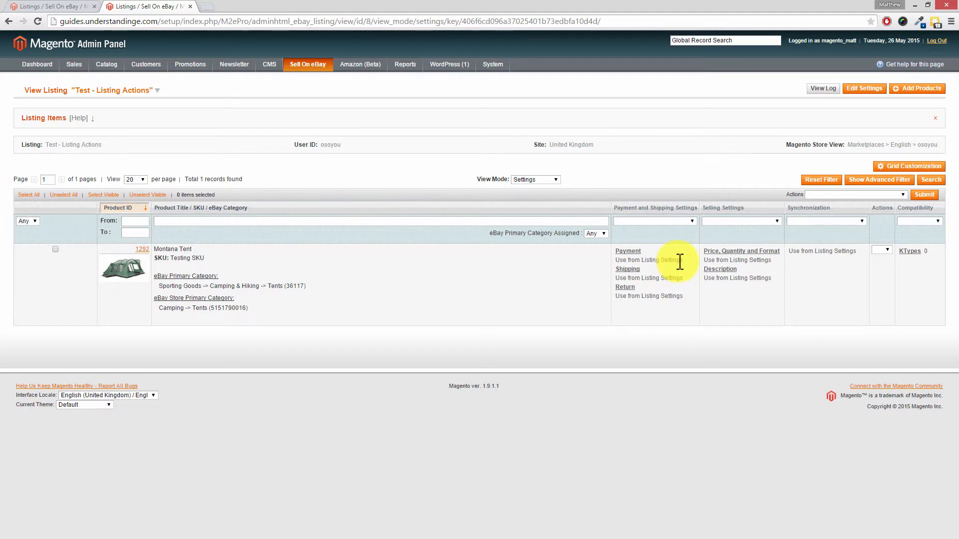
pyautogui.click(55, 249)
pyautogui.click(852, 197)
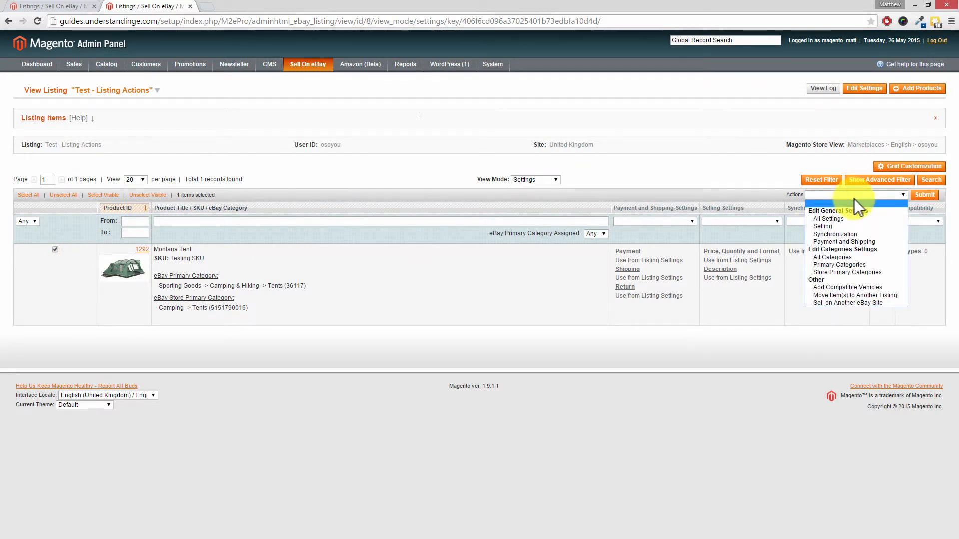
pyautogui.click(843, 242)
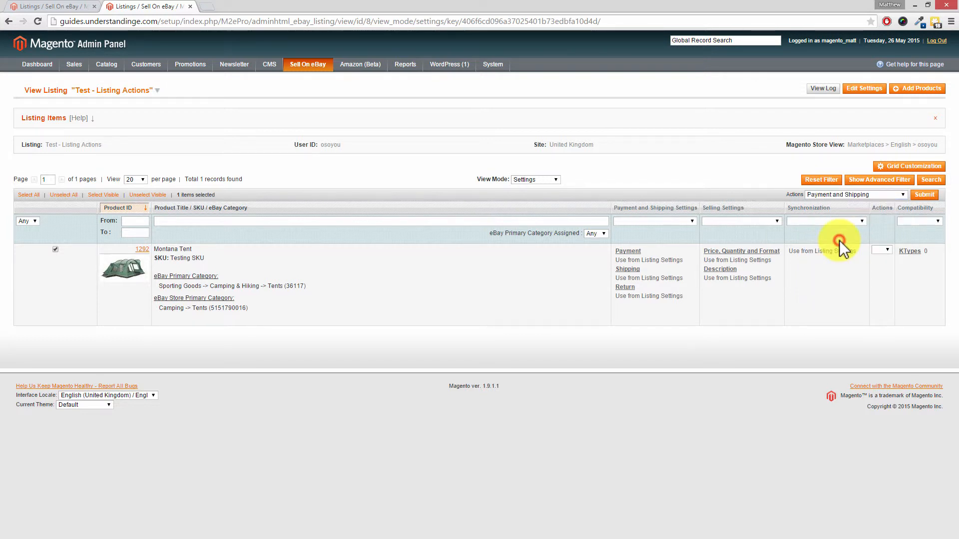
pyautogui.click(925, 199)
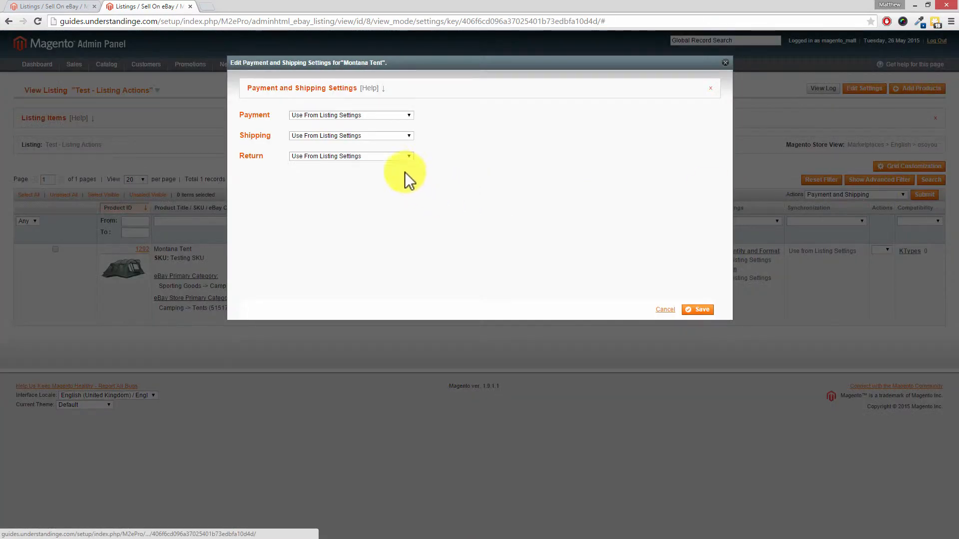
# Step: Try "eBay UK - Payment Policy - IPR" as the item's payment policy, revert it to Use From Listing Settings, and save
pyautogui.click(400, 116)
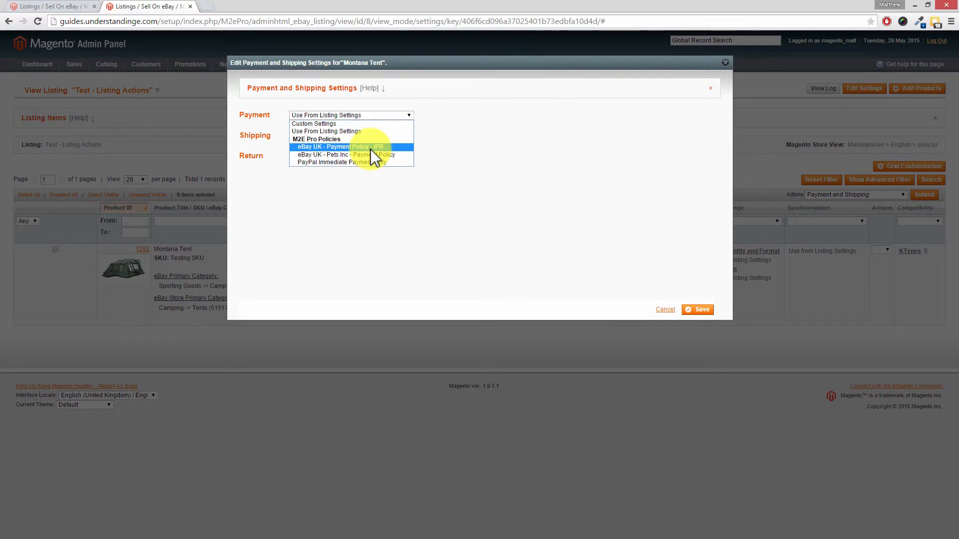
pyautogui.click(370, 149)
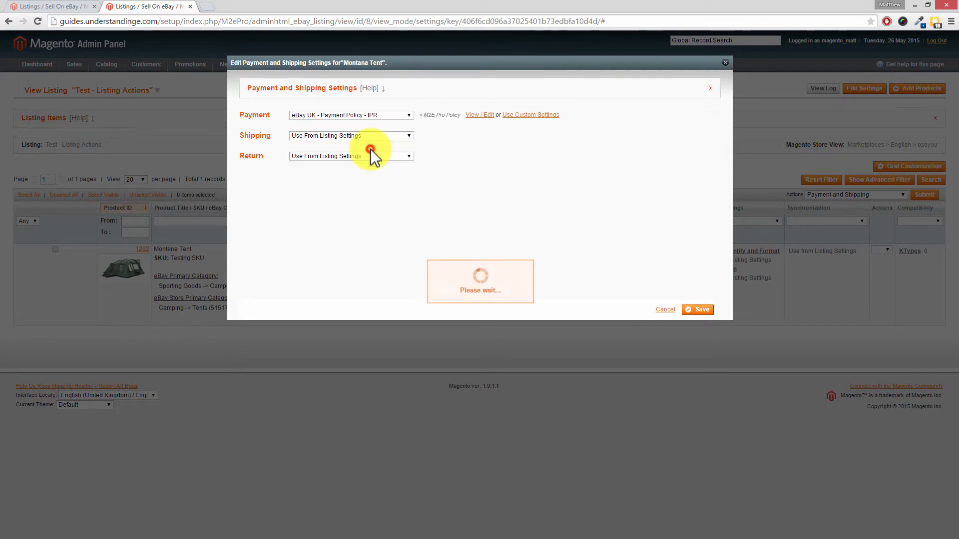
pyautogui.click(375, 114)
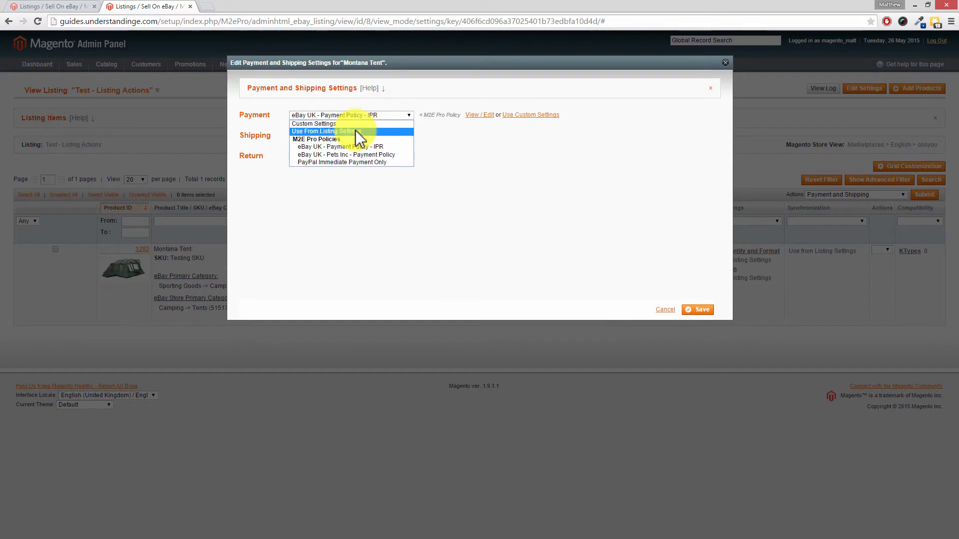
pyautogui.click(359, 131)
pyautogui.click(696, 310)
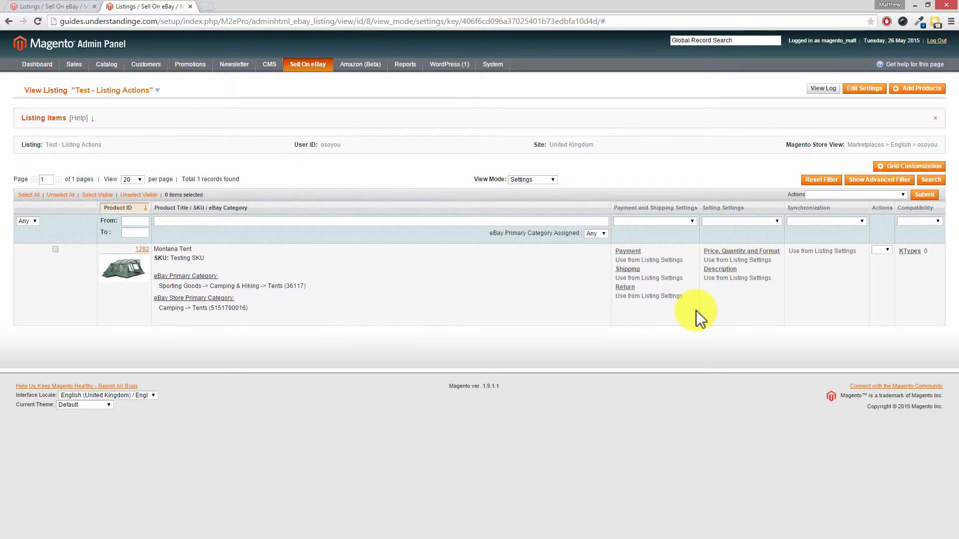
# Step: Switch the listing to eBay view and submit the Revise Item(s) on eBay action for the Montana Tent item
pyautogui.click(550, 179)
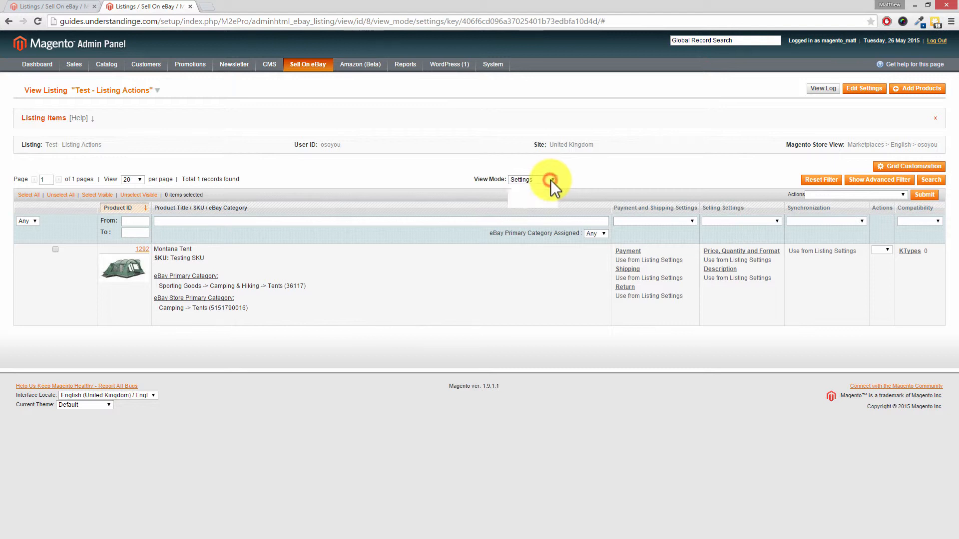
pyautogui.click(547, 188)
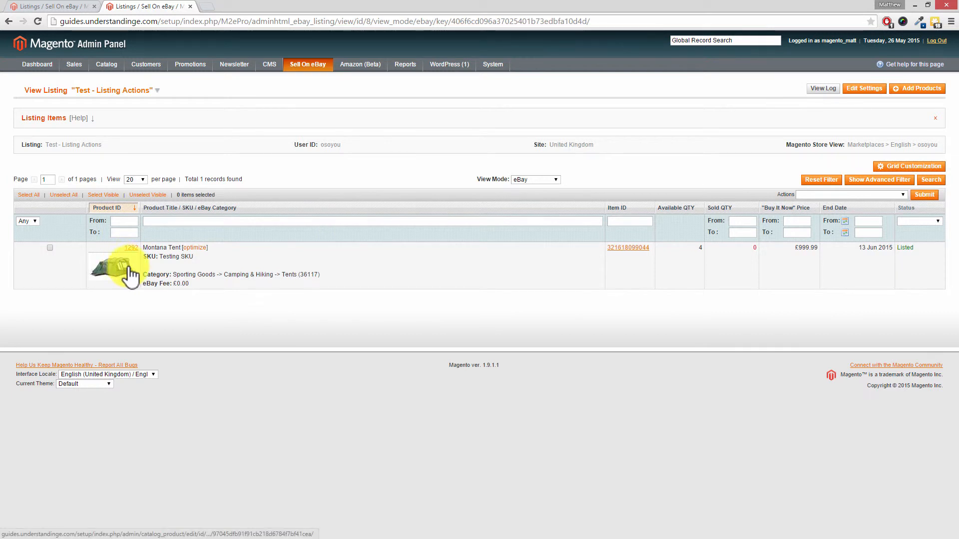
pyautogui.click(50, 248)
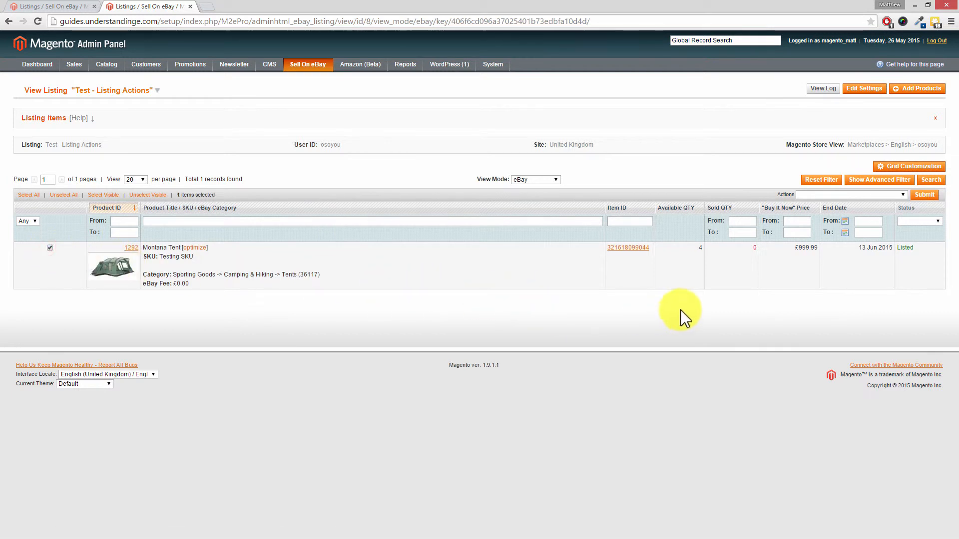
pyautogui.click(813, 195)
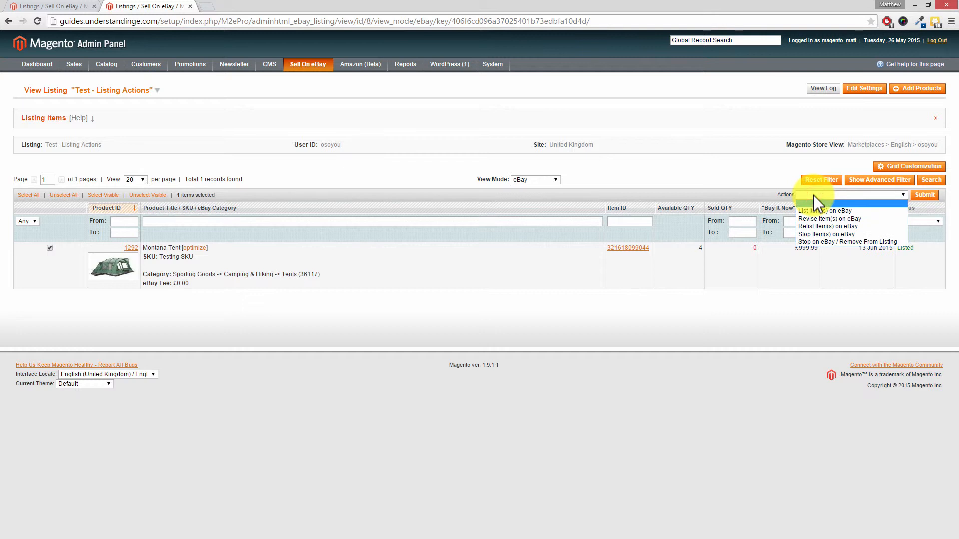
pyautogui.click(815, 196)
pyautogui.click(830, 195)
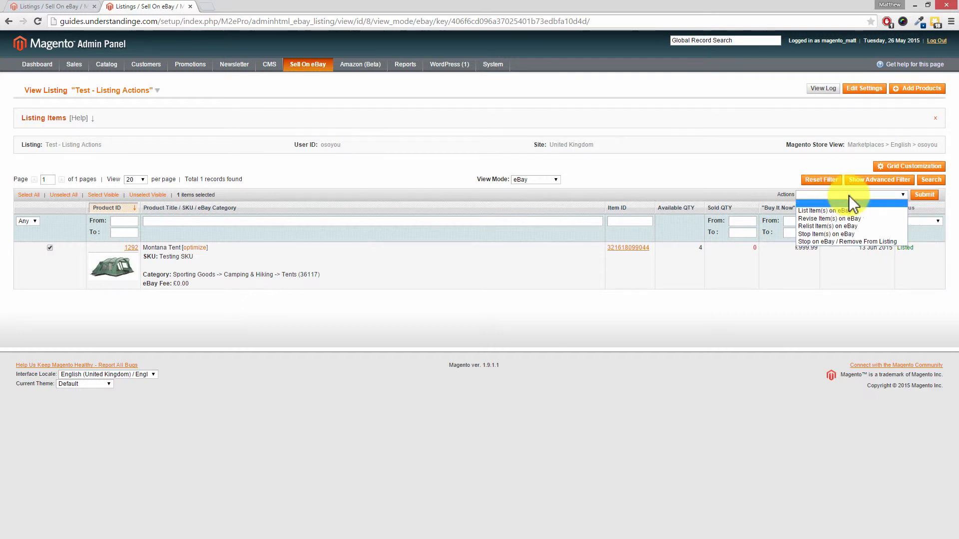
pyautogui.click(867, 219)
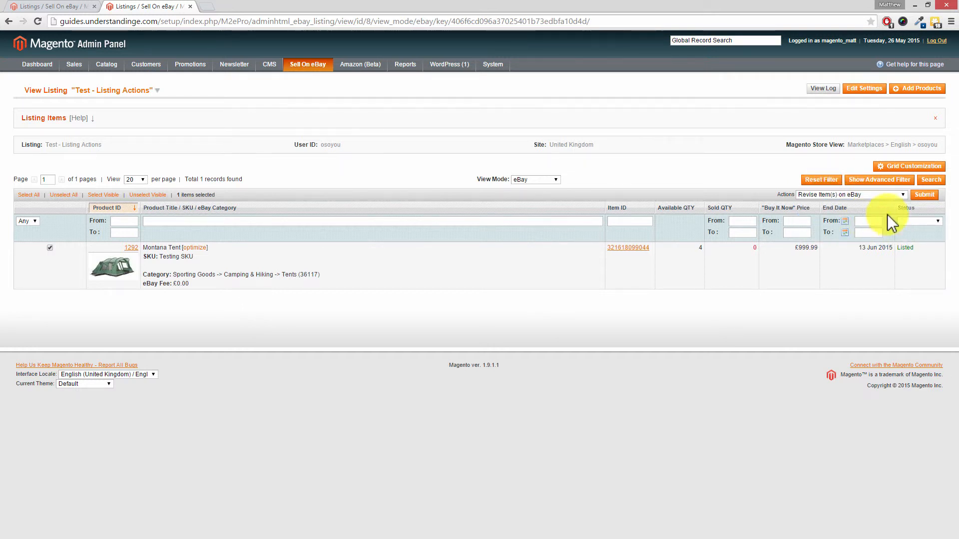
pyautogui.click(924, 196)
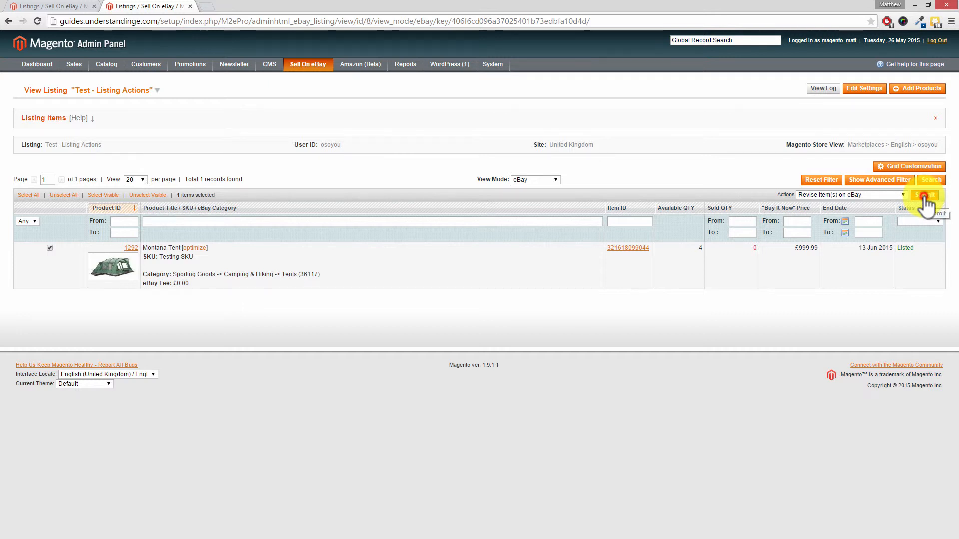
pyautogui.click(501, 84)
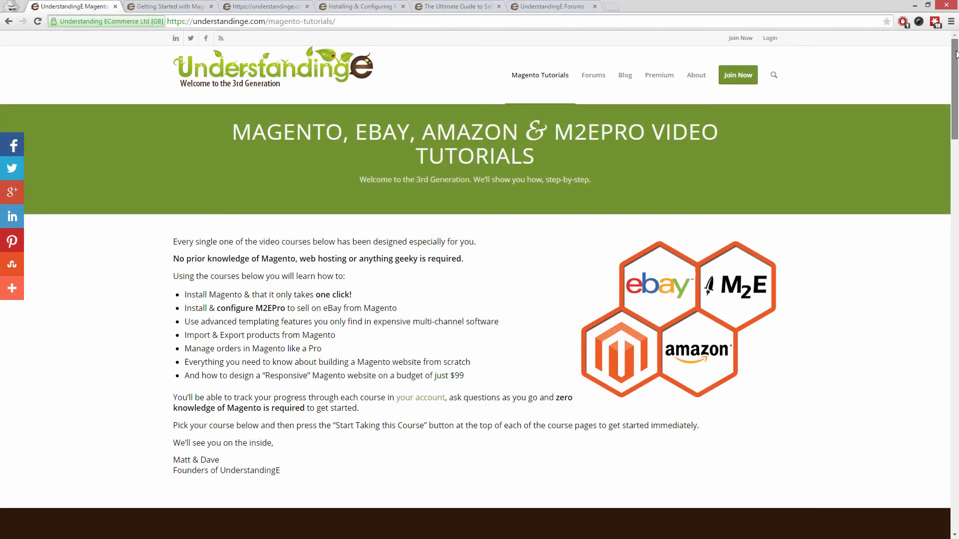
pyautogui.moveTo(955, 54); pyautogui.dragTo(955, 245)
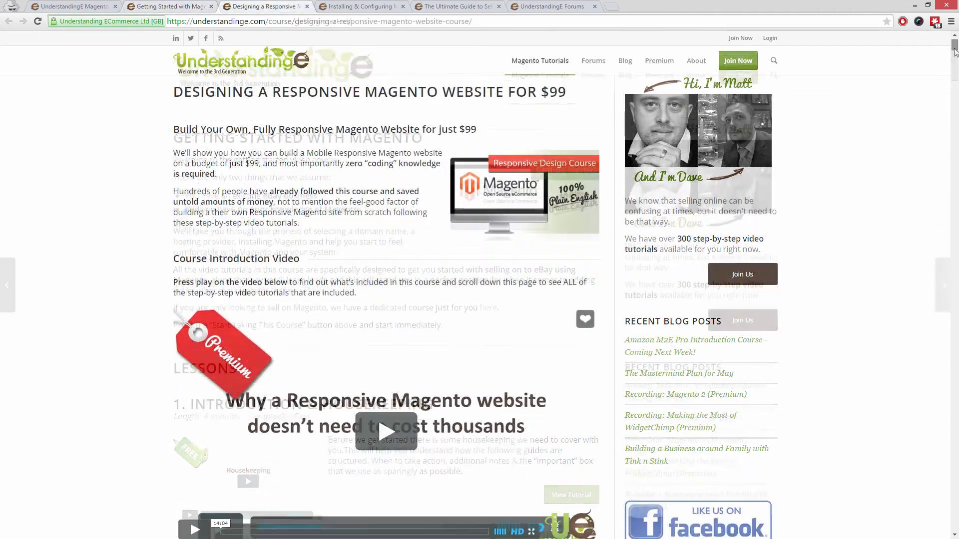
pyautogui.moveTo(955, 49); pyautogui.dragTo(955, 65)
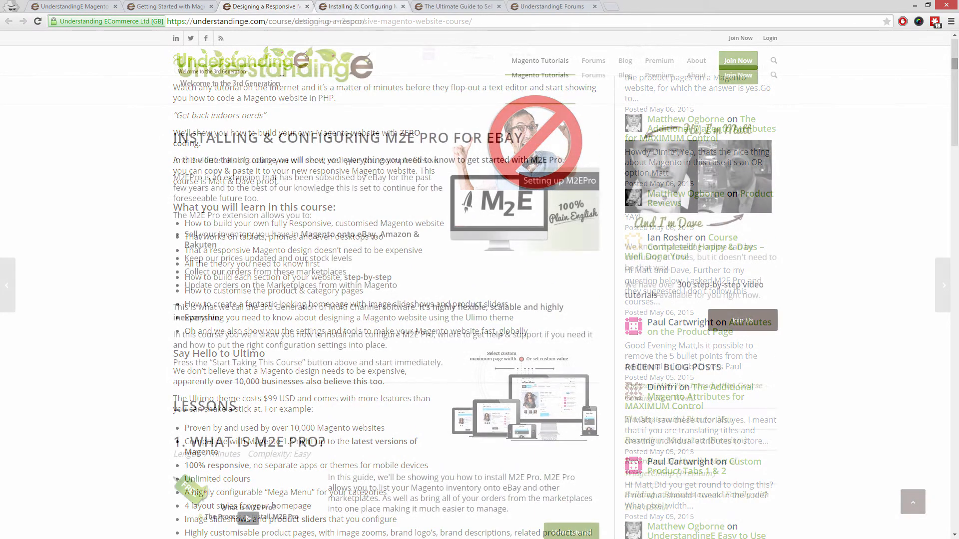